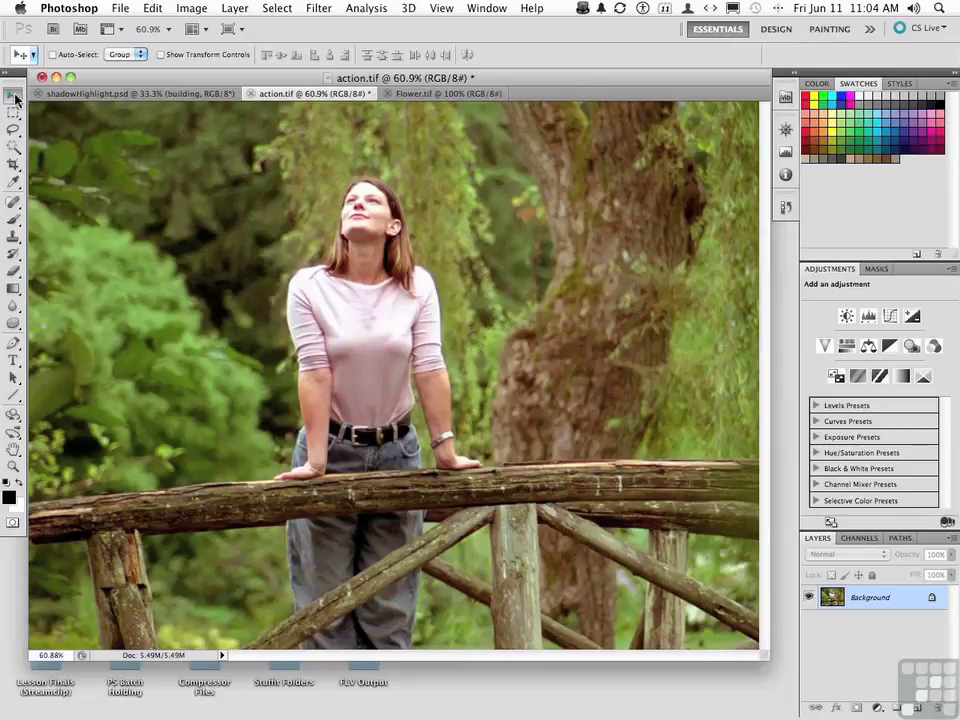
Open the lasso tool flyout to show its three selection variants.
left_click(12, 131)
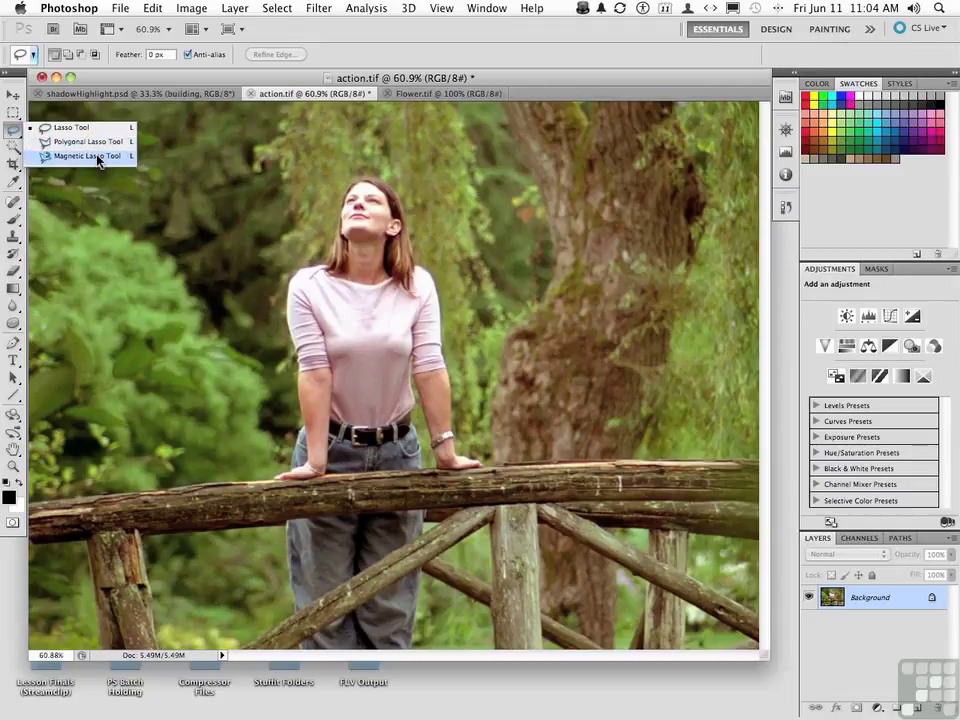
With the Lasso Tool, practise small selections in the foliage and shoulder, then outline the whole woman.
left_click(80, 127)
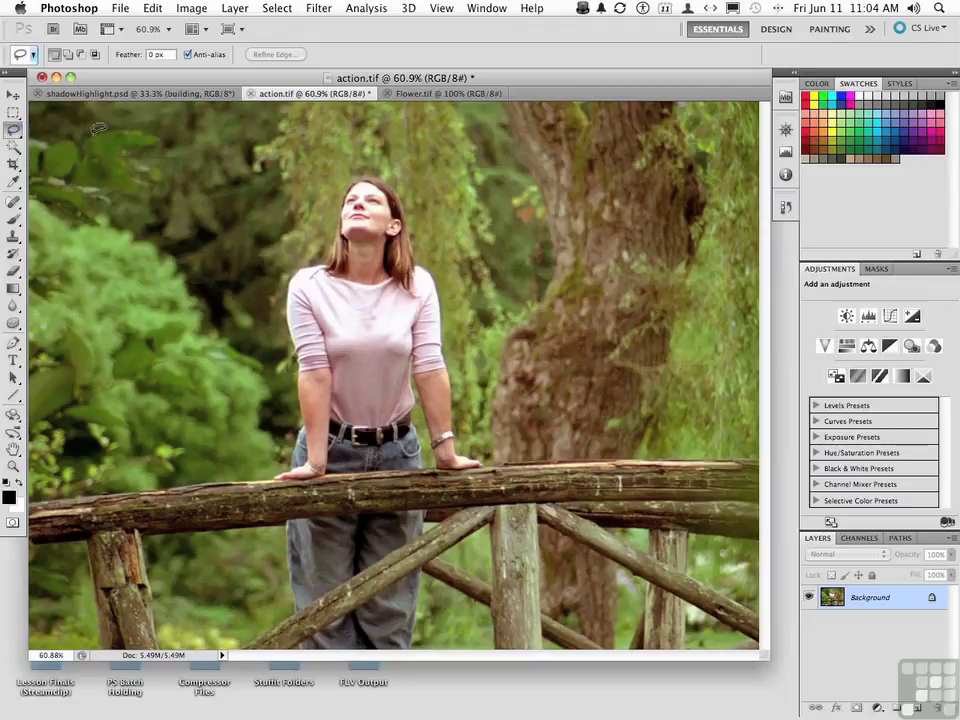
mouse_move(180, 156)
left_mouse_down()
mouse_move(399, 150)
mouse_move(172, 188)
left_mouse_up()
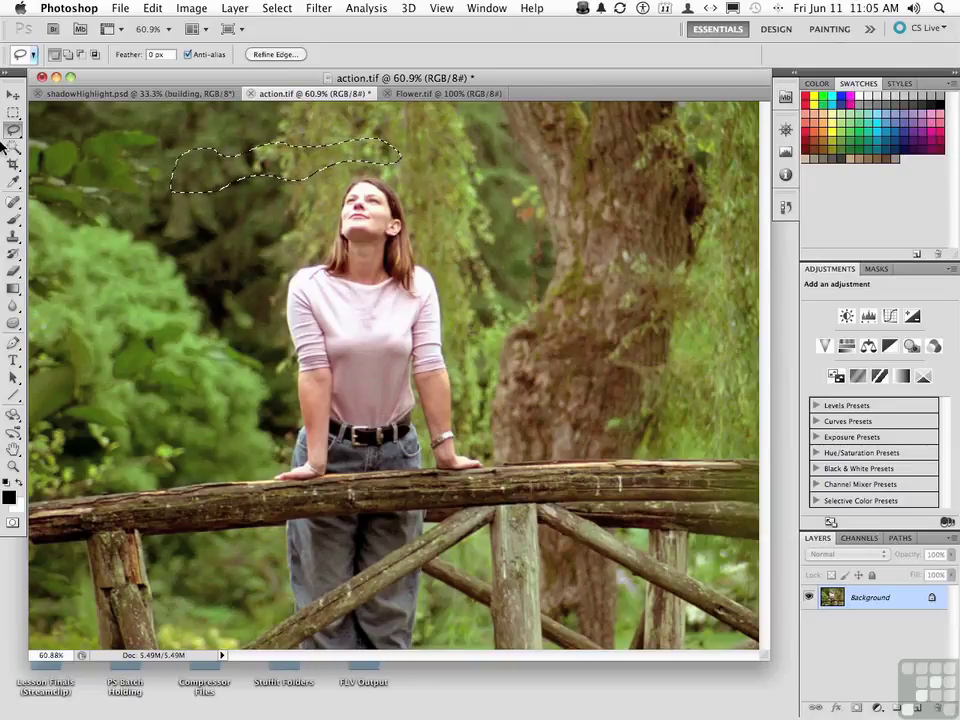
left_click(429, 183)
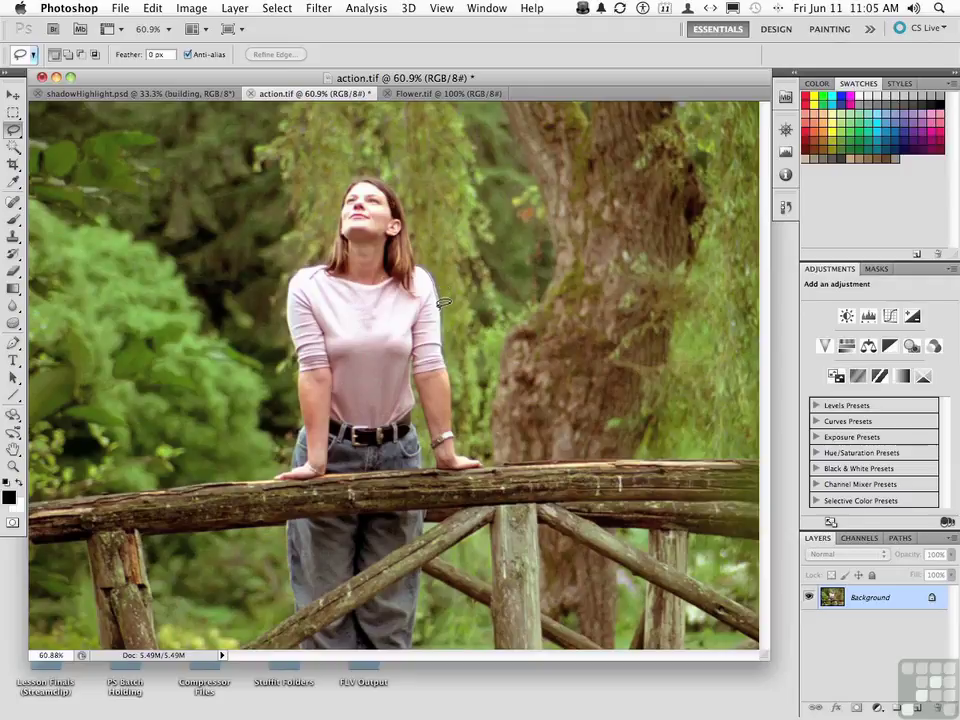
left_click_drag(418, 268, 436, 330)
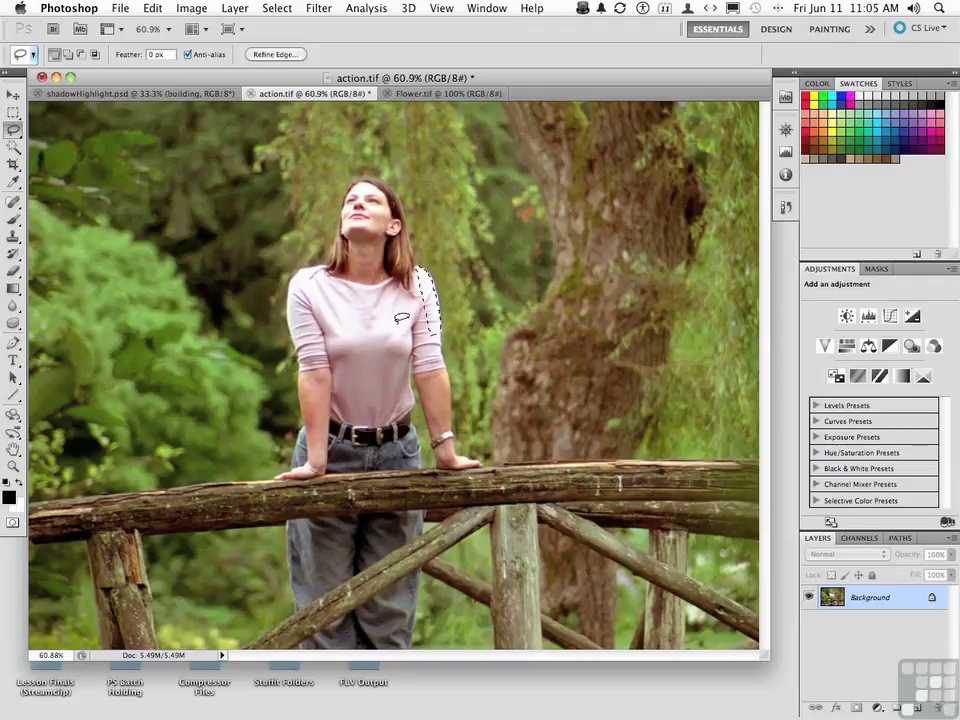
left_click(252, 237)
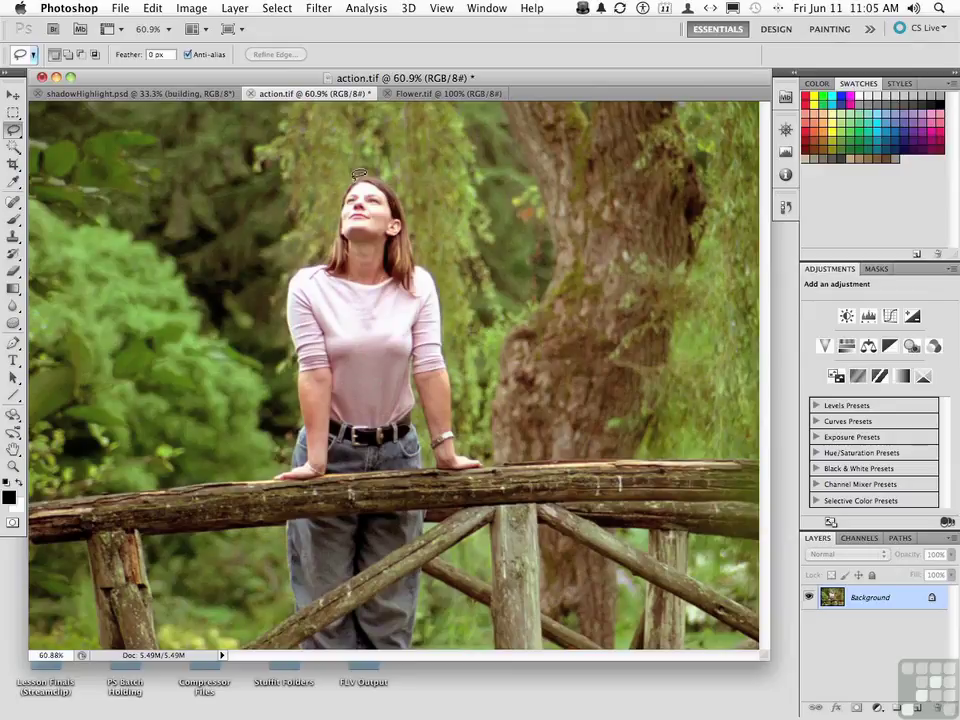
mouse_move(352, 162)
left_mouse_down()
mouse_move(453, 273)
mouse_move(500, 480)
mouse_move(261, 559)
mouse_move(267, 277)
left_mouse_up()
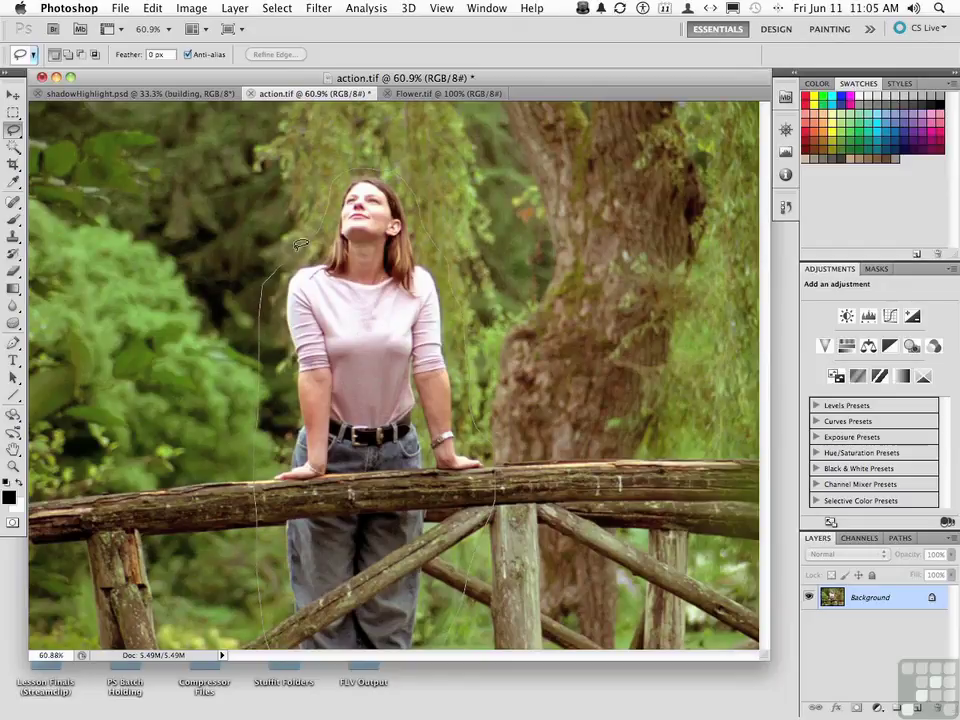
left_click_drag(267, 277, 312, 220)
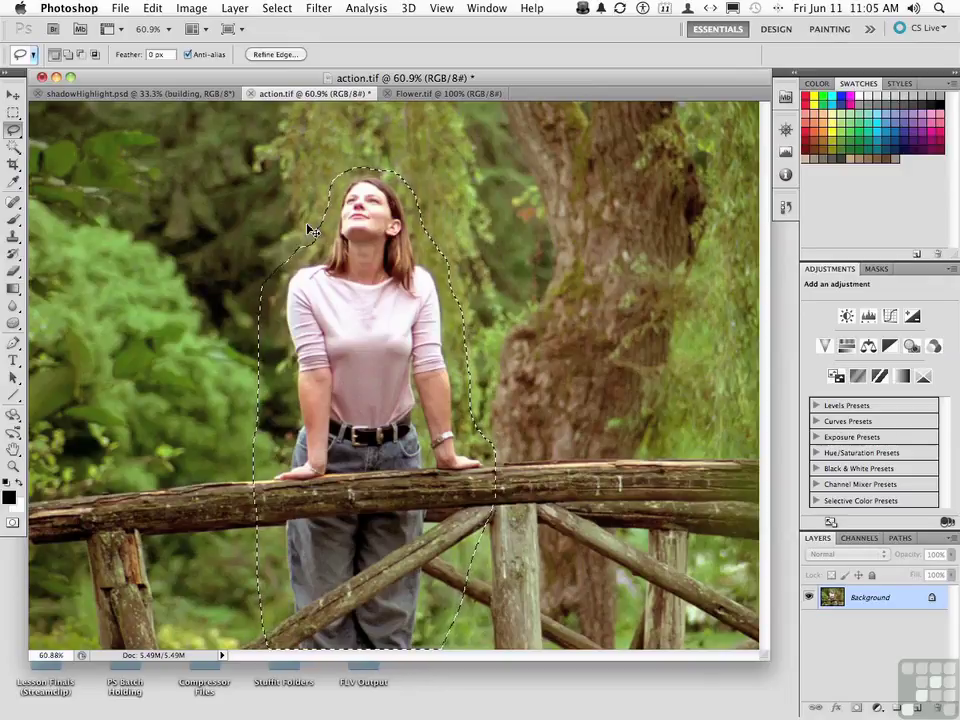
Lasso the upper foliage with freehand drags plus four straight corners out to the tree, then deselect.
left_click(312, 217)
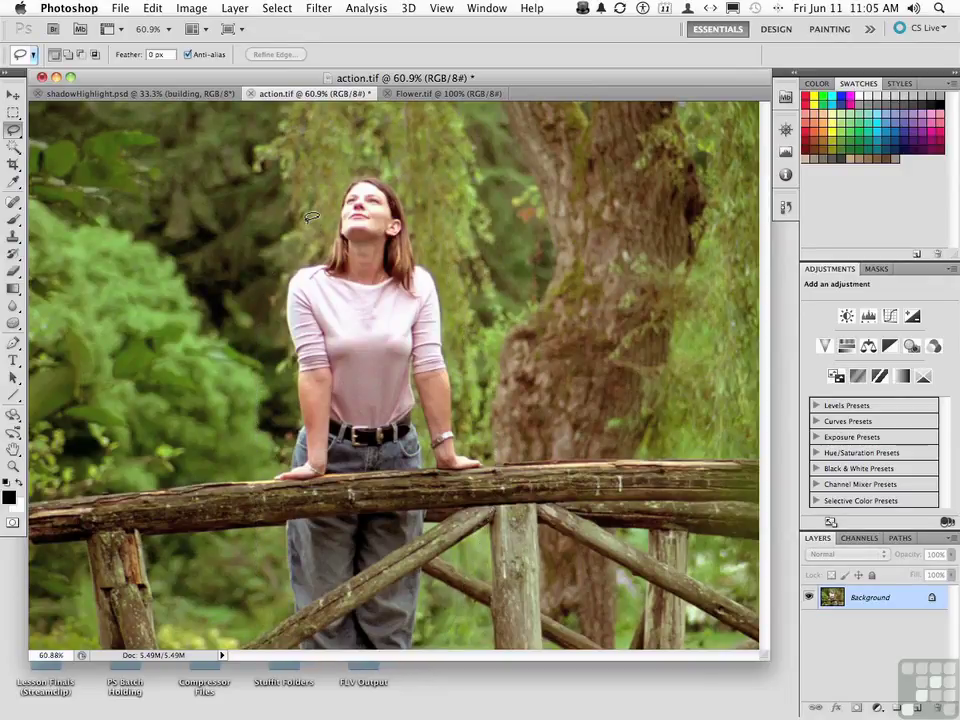
mouse_move(203, 155)
left_mouse_down()
mouse_move(267, 139)
mouse_move(485, 137)
left_mouse_up()
left_click(690, 128)
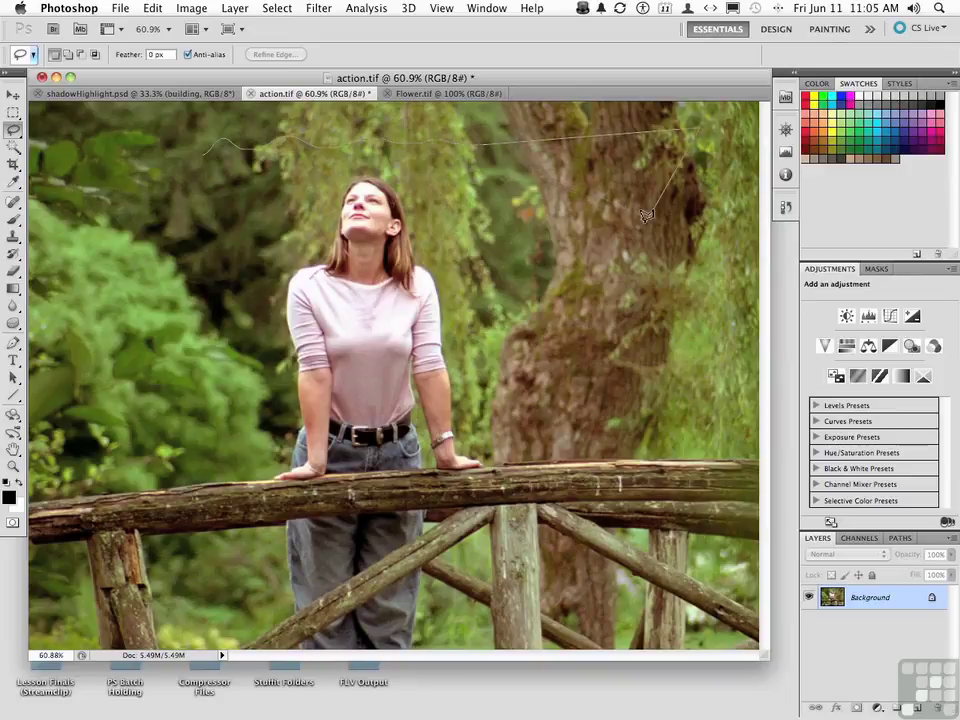
left_click(640, 222)
left_click(593, 197)
left_click(529, 220)
left_click_drag(310, 174, 195, 168)
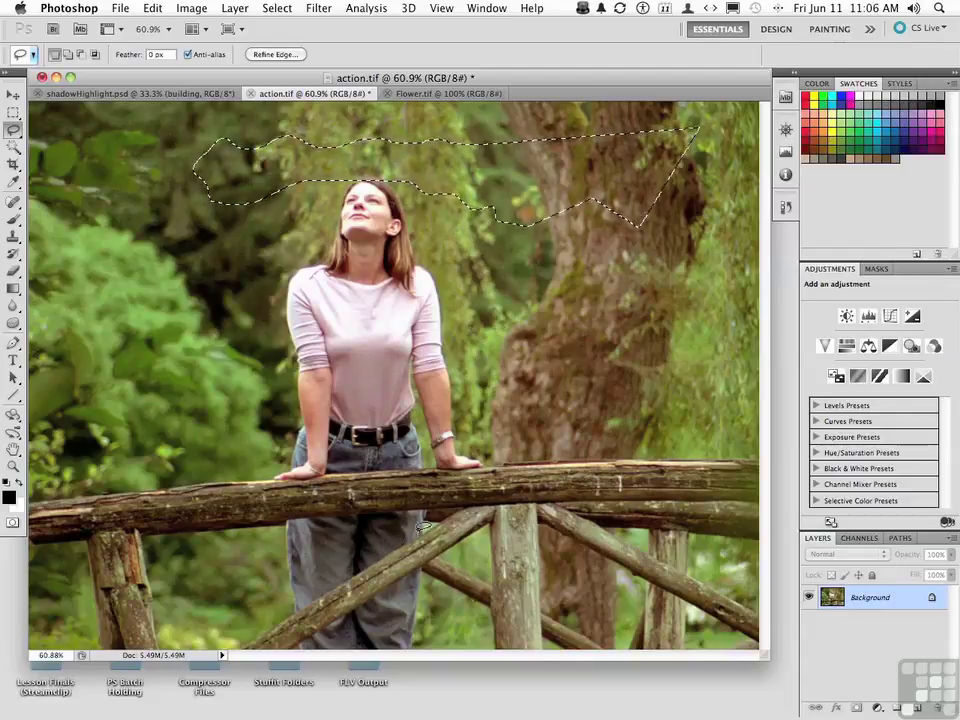
left_click(497, 524)
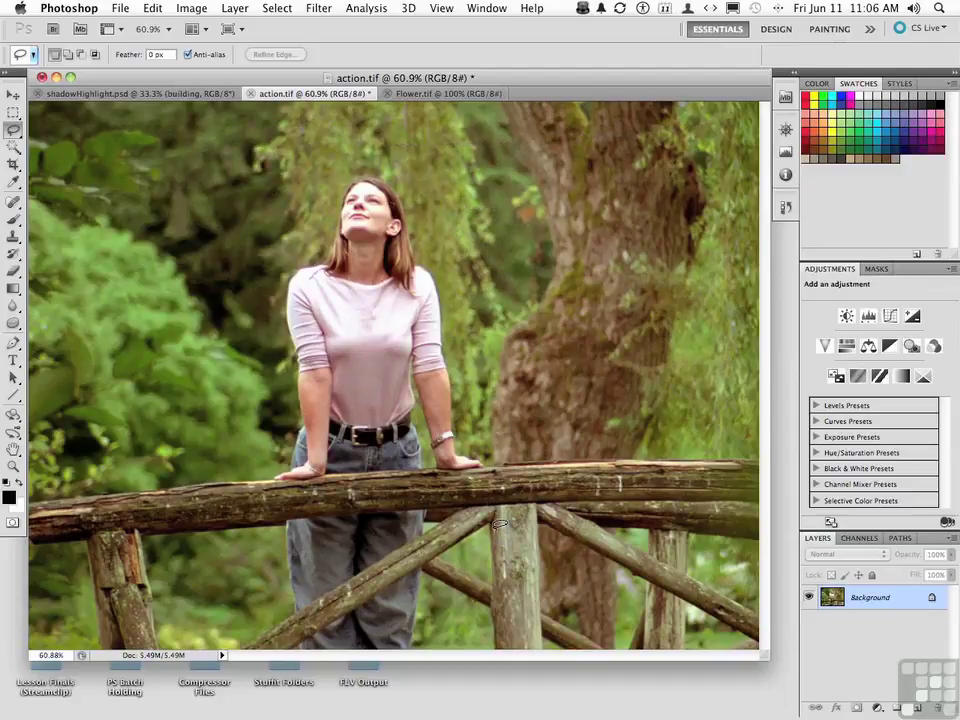
Switch to the Polygonal Lasso Tool and try a polygon selection around part of the bridge.
left_click_drag(13, 130, 68, 146)
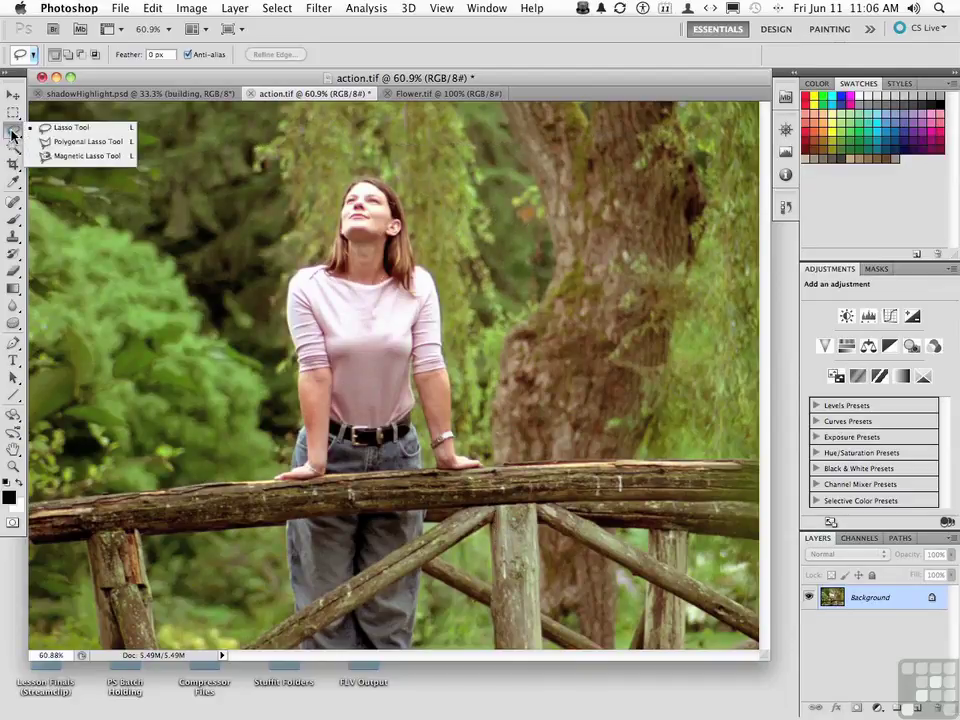
left_click(68, 146)
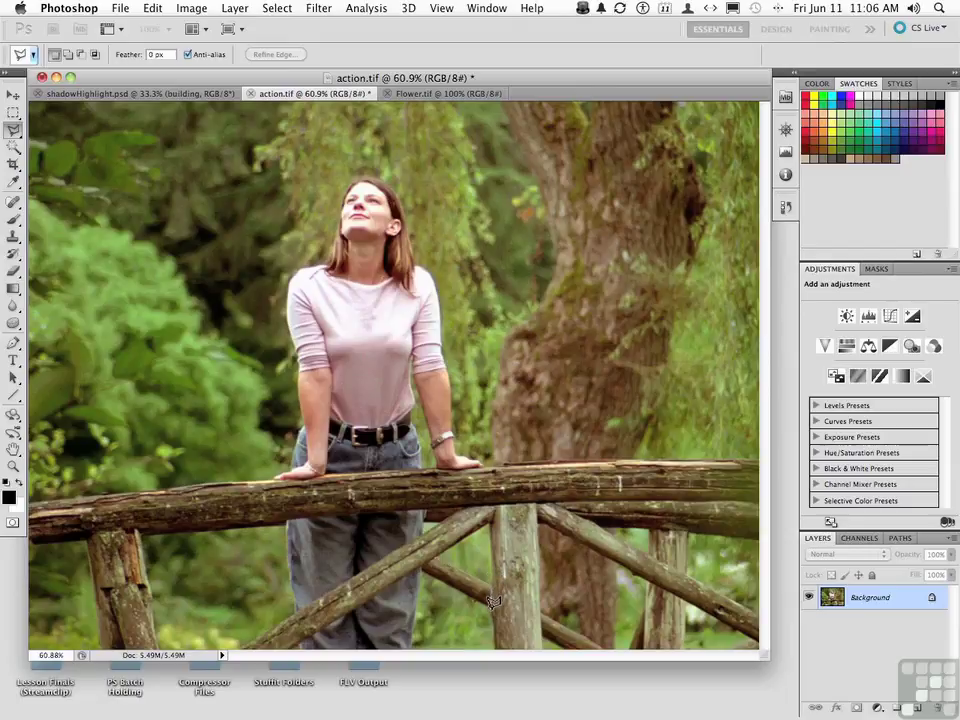
double_click(425, 557)
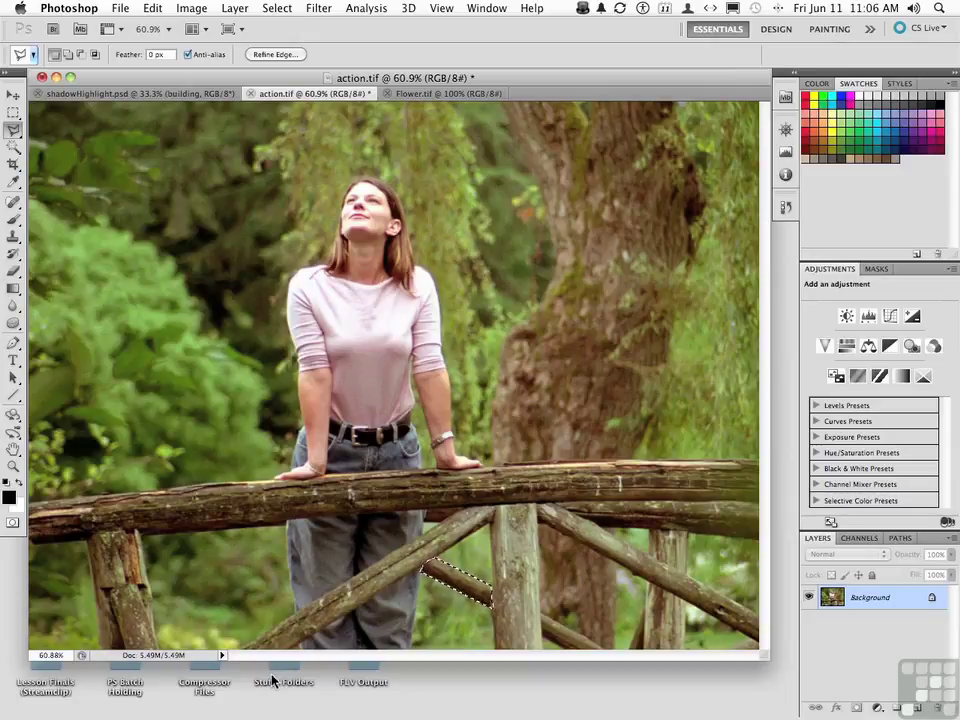
left_click(133, 413)
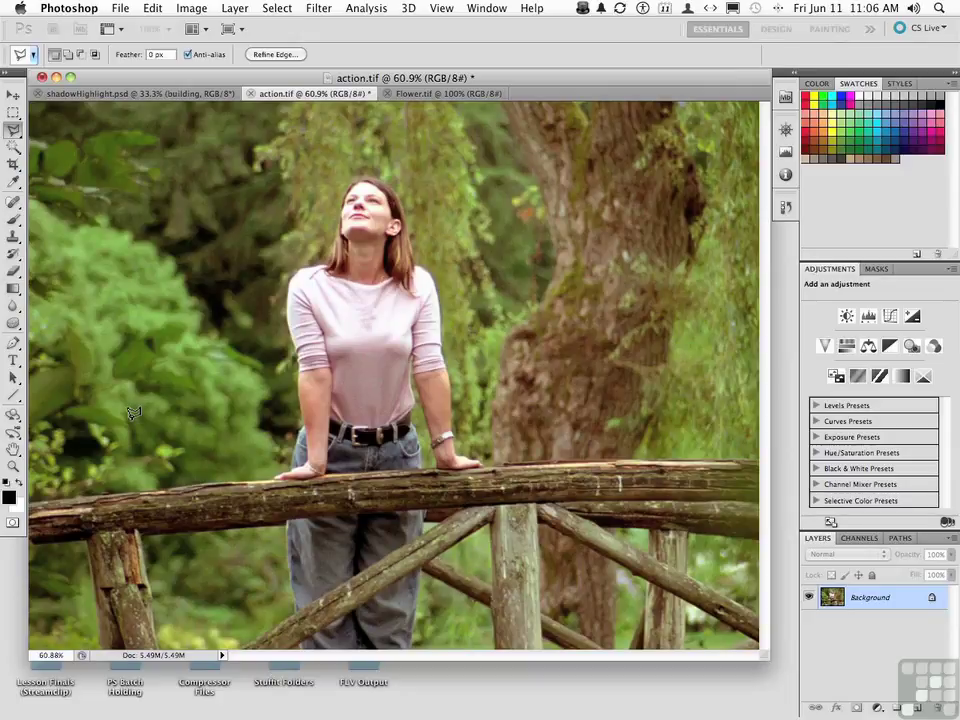
Select a triangular patch of foliage left of the woman with corner points and short edges.
left_click(184, 236)
left_click_drag(248, 416, 162, 421)
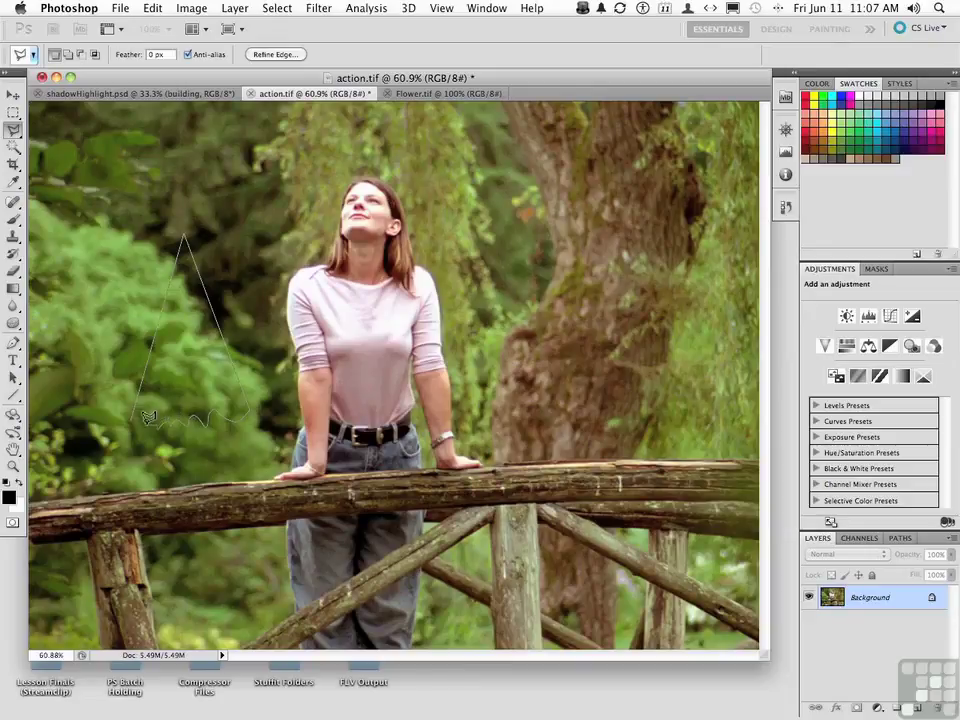
left_click_drag(160, 418, 117, 416)
left_click(133, 411)
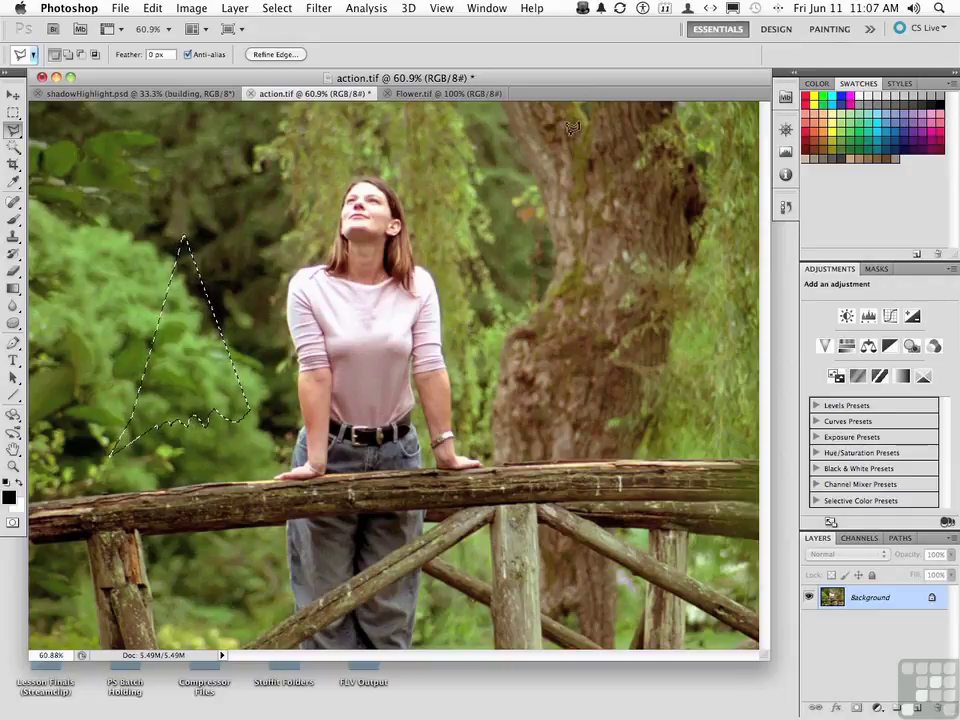
Make Flower.tif the active document and pick the freehand Lasso Tool.
left_click(426, 94)
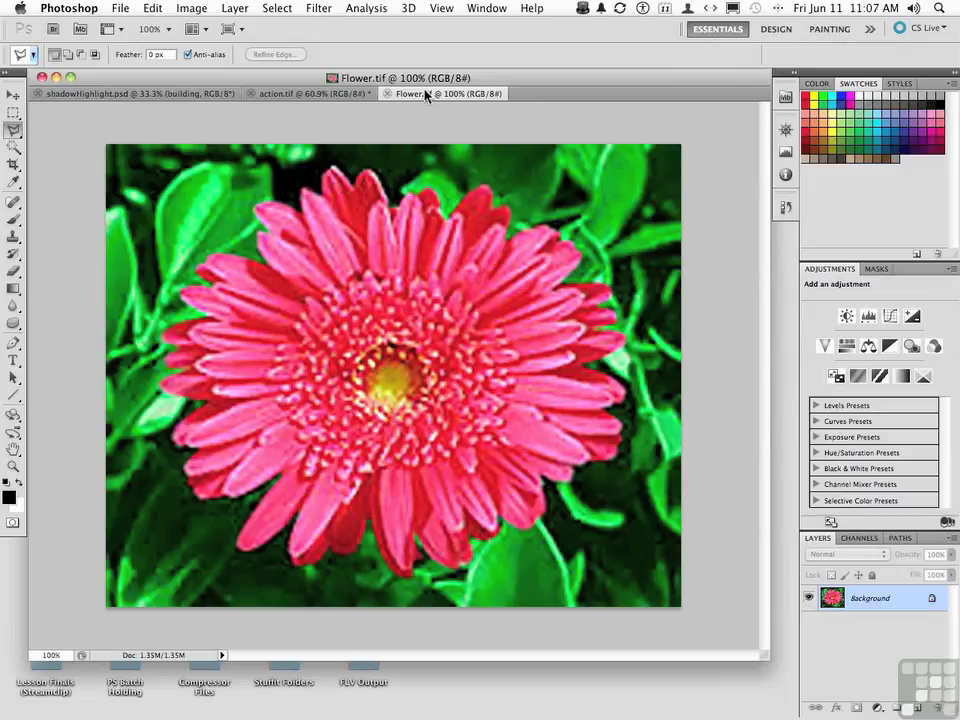
left_click(13, 130)
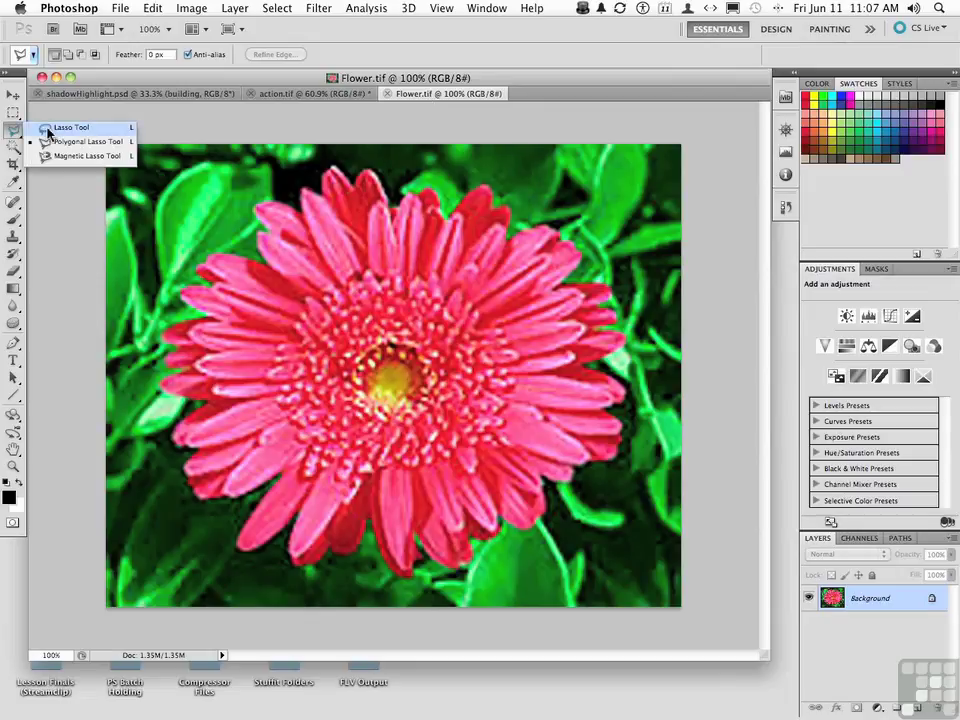
left_click(47, 130)
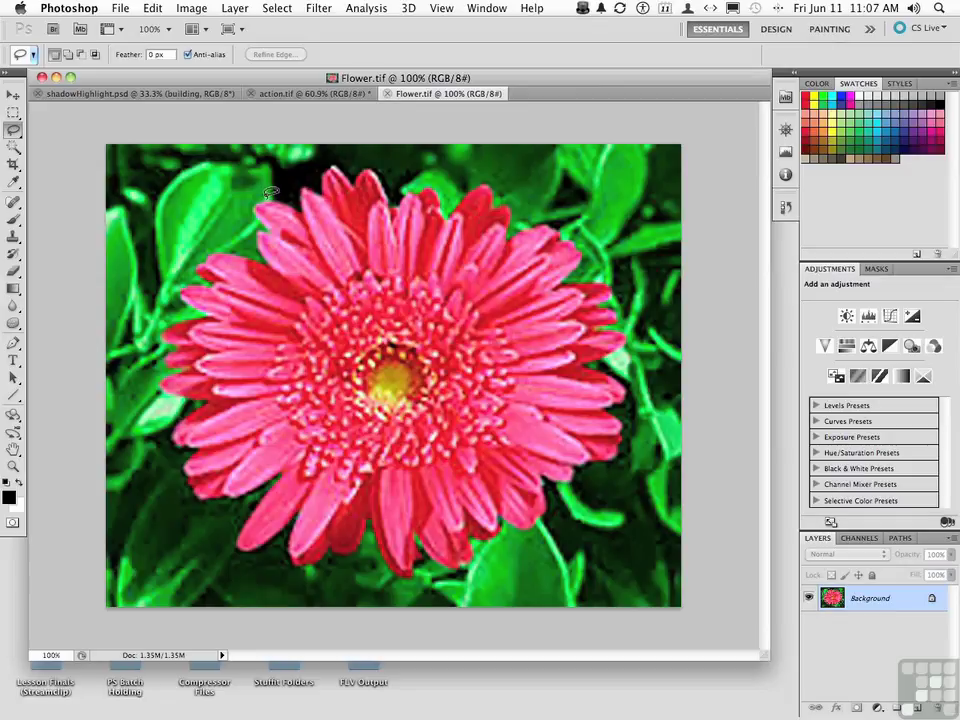
Trace a freehand selection across the gerbera's top petals, then deselect it.
left_click_drag(257, 203, 300, 207)
mouse_move(304, 186)
left_mouse_down()
mouse_move(329, 163)
mouse_move(355, 180)
mouse_move(366, 165)
mouse_move(672, 181)
mouse_move(660, 200)
left_mouse_up()
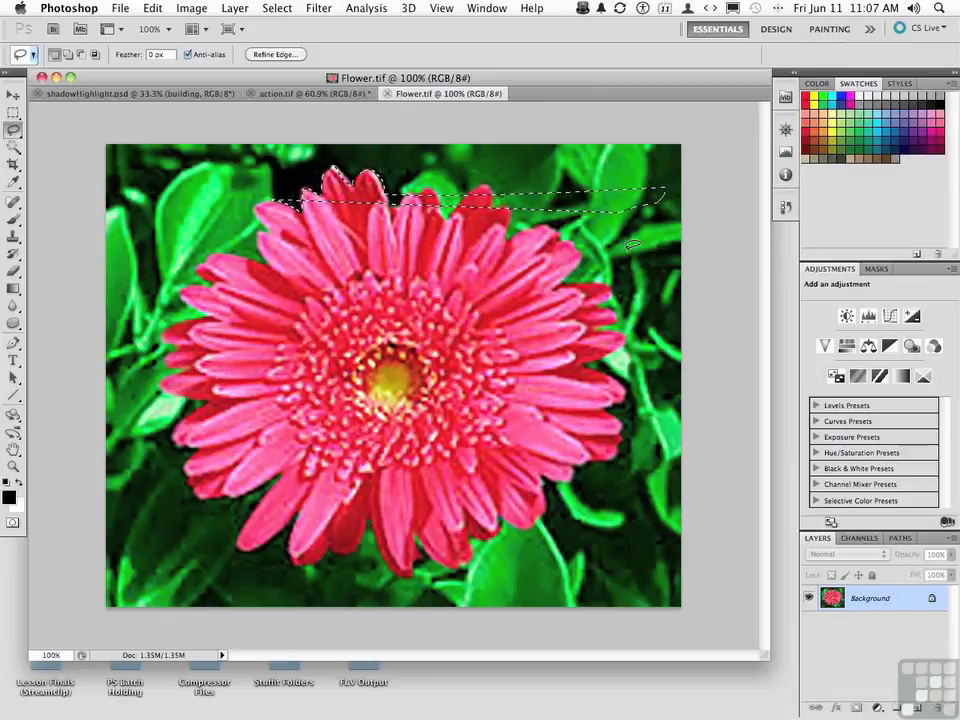
left_click(632, 243)
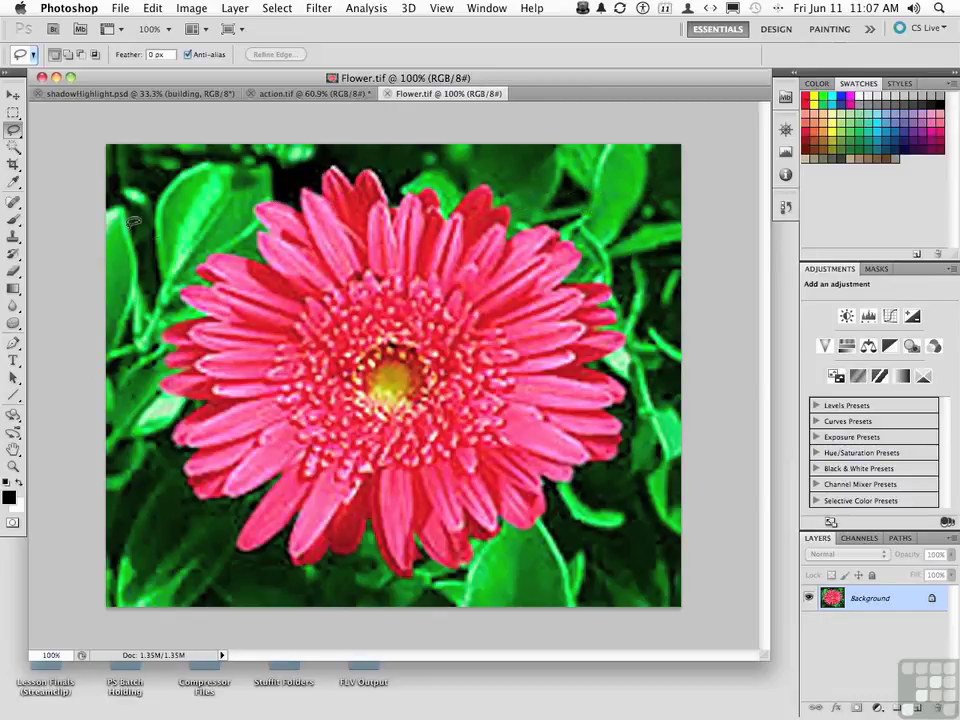
left_click_drag(12, 132, 82, 158)
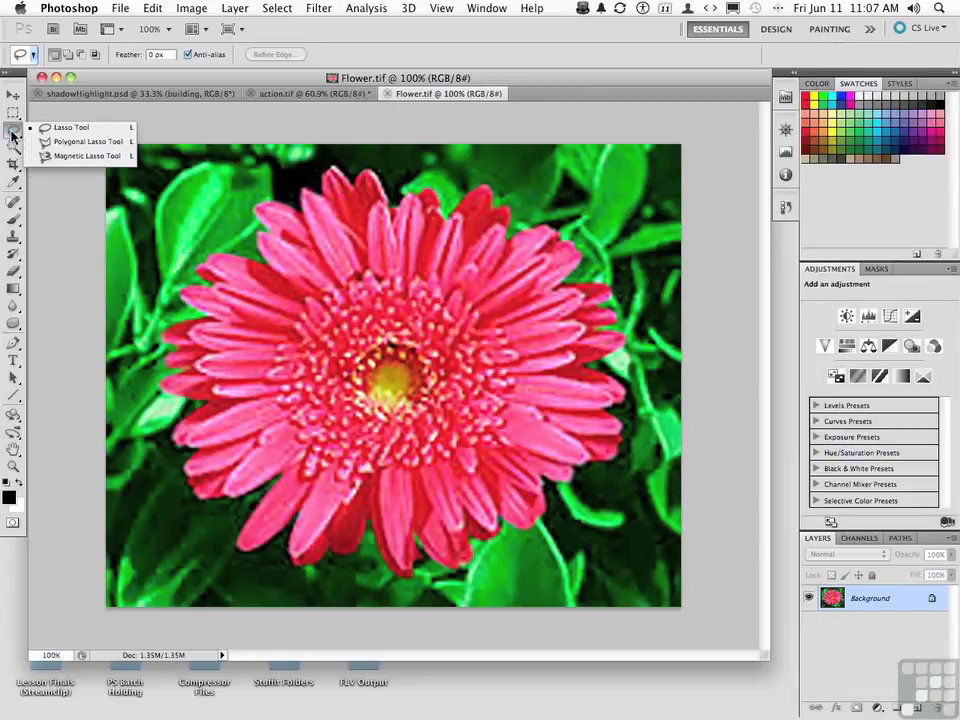
Use the Magnetic Lasso Tool (width 10 px, contrast 10%, frequency 57) and test a petal-edge start point.
left_click(82, 158)
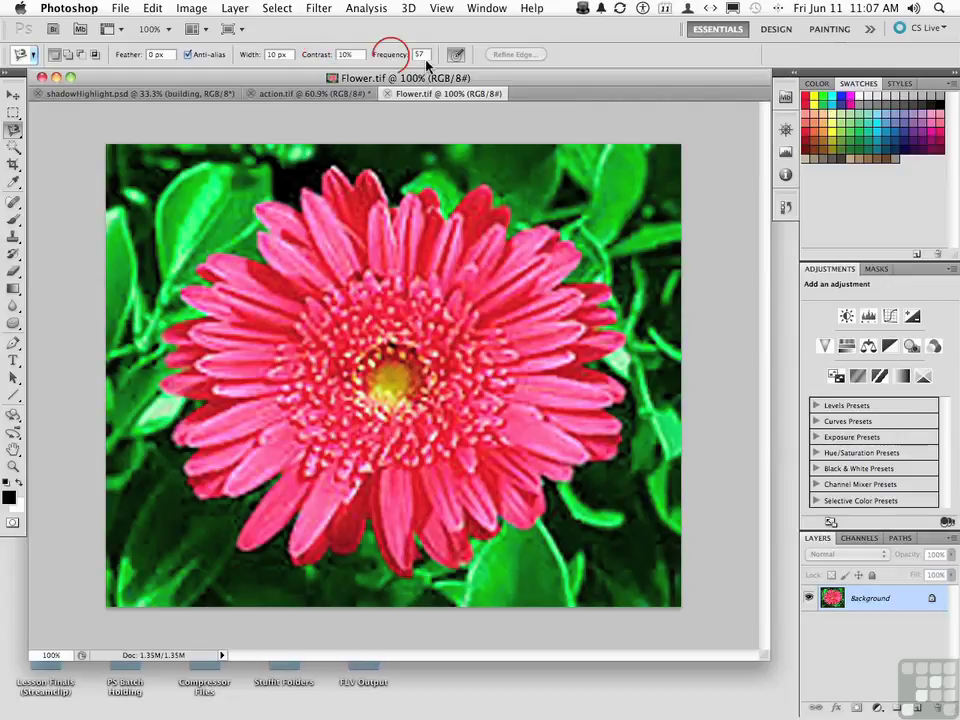
left_click(285, 196)
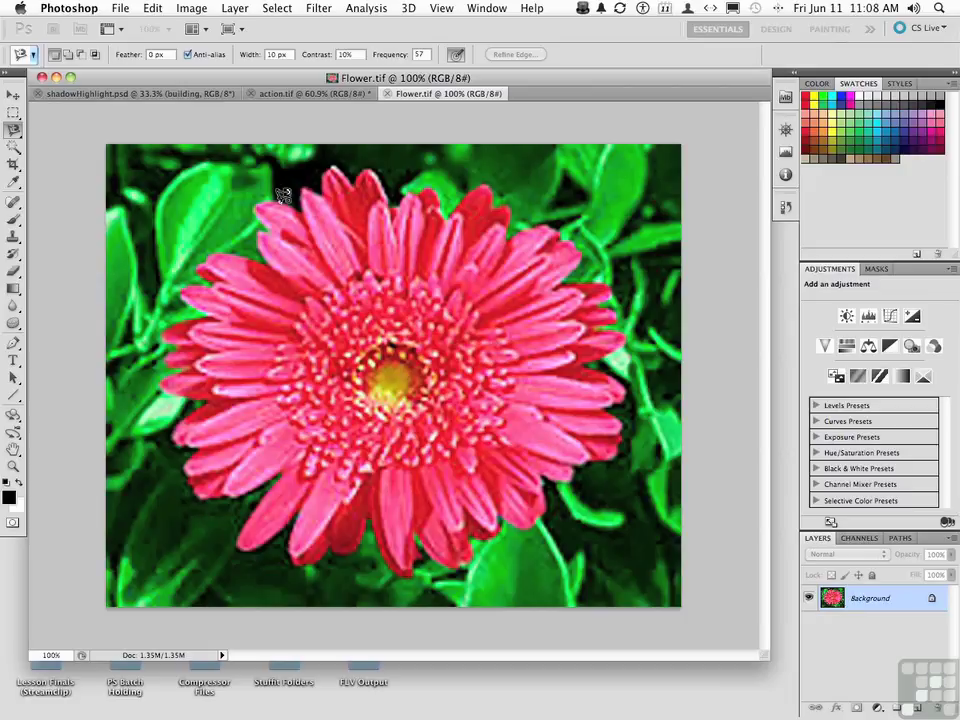
Anchor the magnetic path on the upper-left petal and follow the gerbera's top edge.
left_click(279, 204)
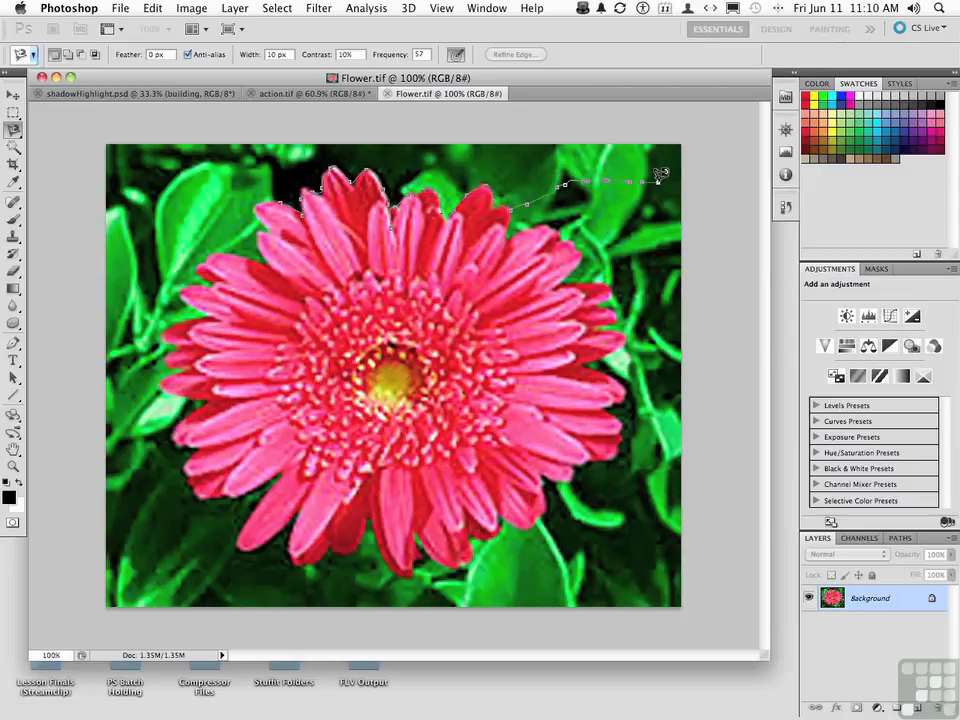
Delete the stray anchor points that wandered into the leaves with Backspace.
key("BackSpace")
key("BackSpace")
key("BackSpace")
key("BackSpace")
key("BackSpace")
key("BackSpace")
key("BackSpace")
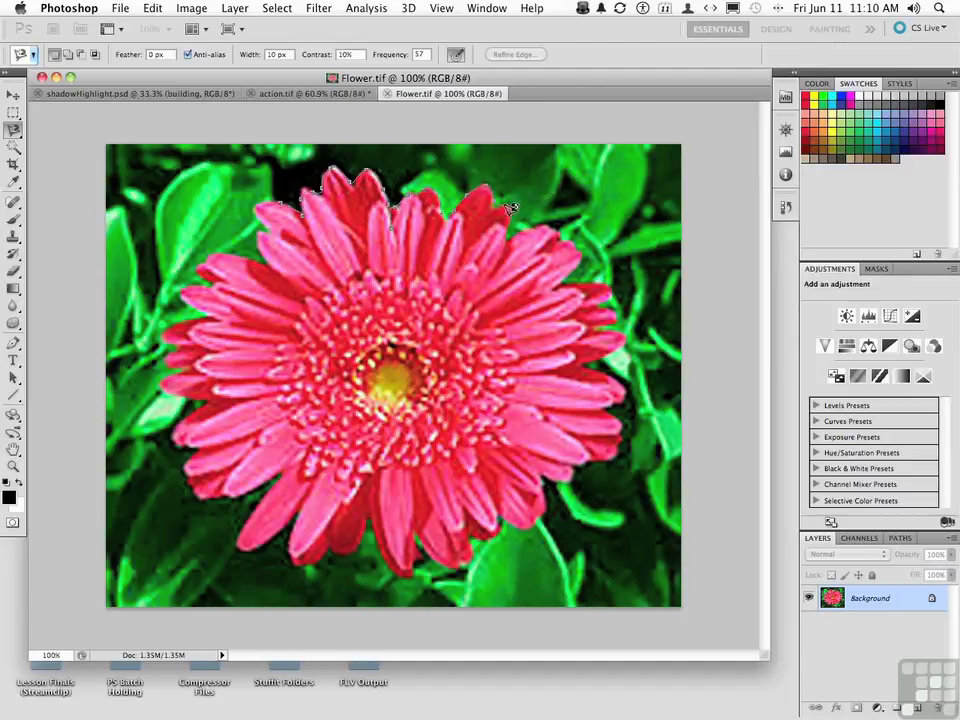